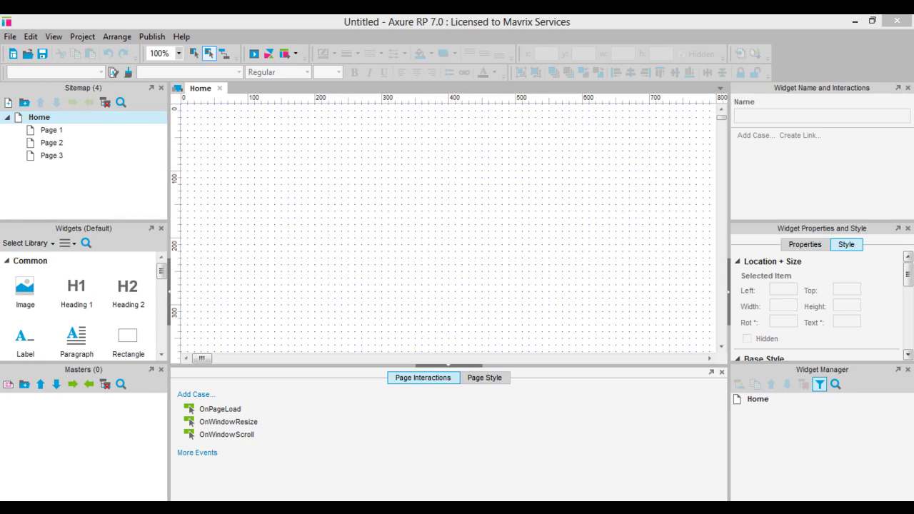
# - Glance at the 480 phone layout, then return the Home page to its Base layout
pyautogui.click(254, 103)
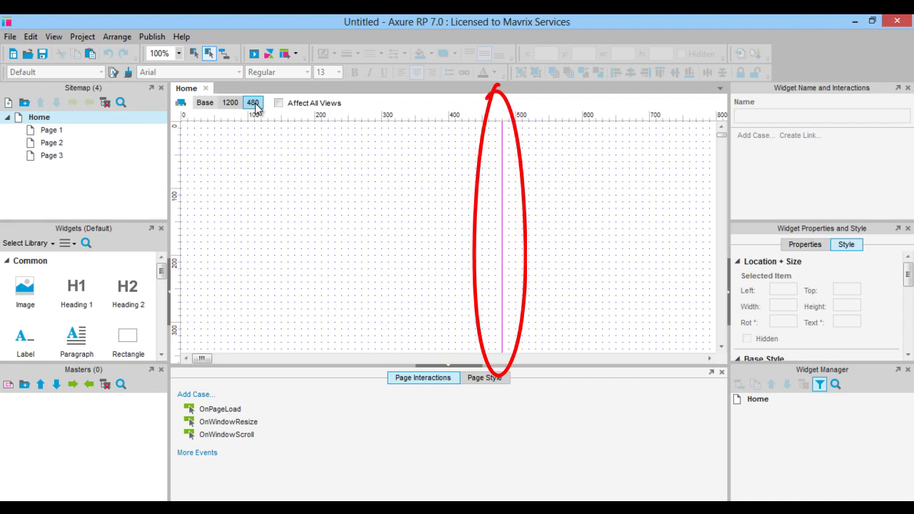
pyautogui.click(207, 104)
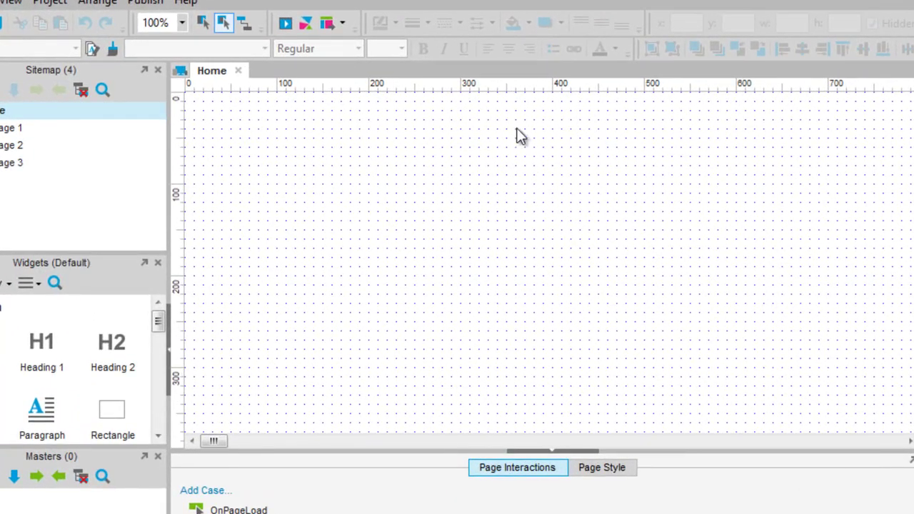
# - Add a Large Display adaptive view (1200 and above) and start a second new view
pyautogui.click(179, 74)
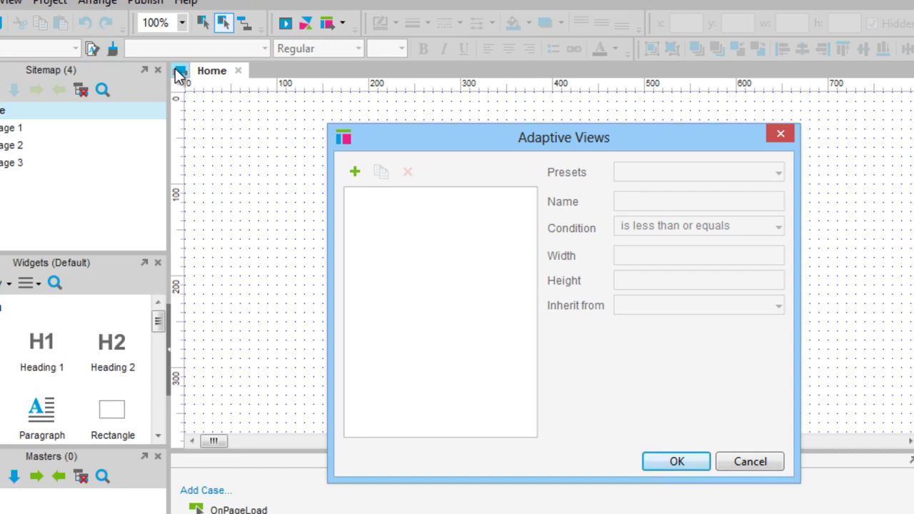
pyautogui.click(354, 173)
pyautogui.click(668, 172)
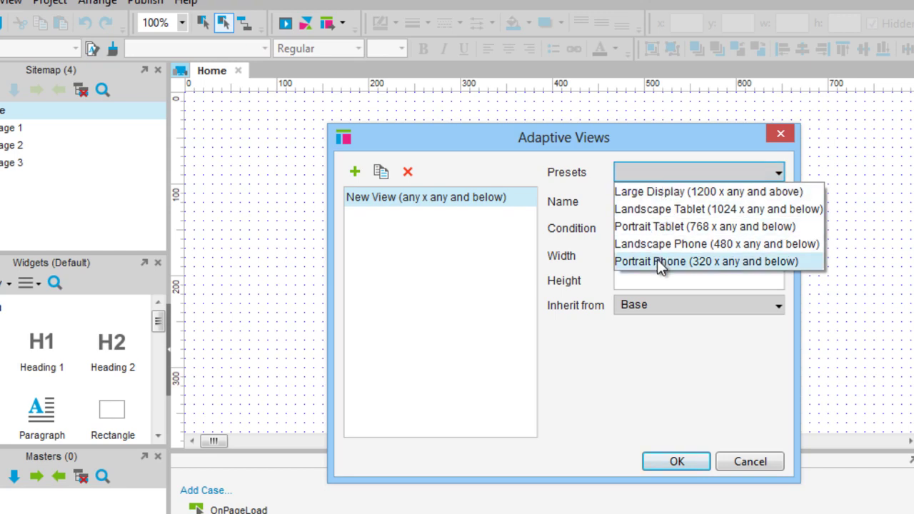
pyautogui.click(657, 193)
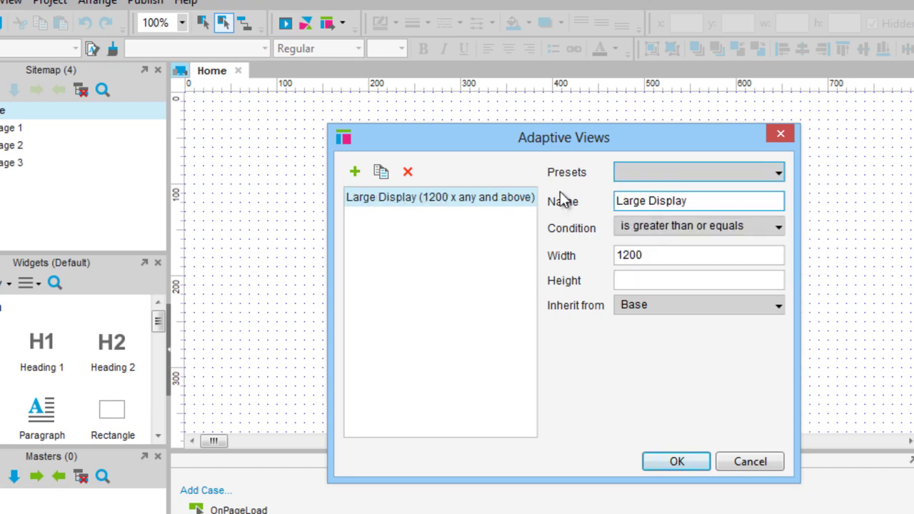
pyautogui.click(353, 173)
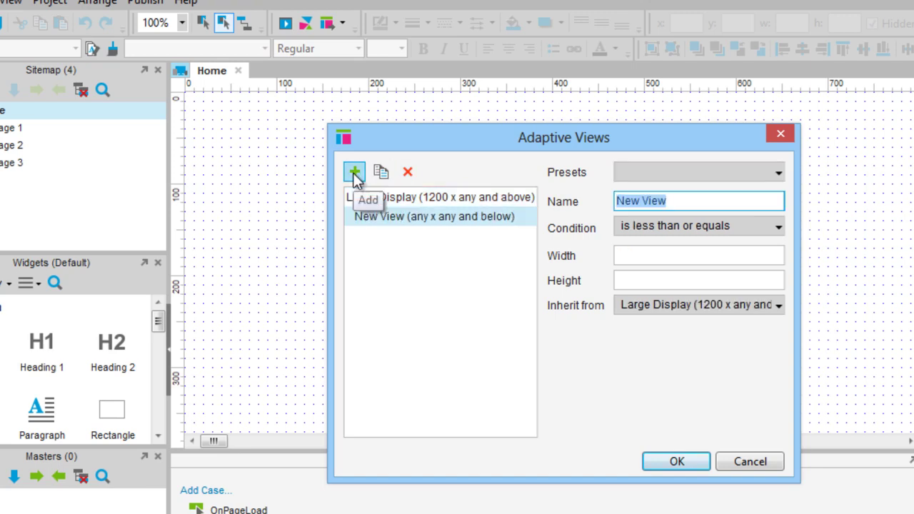
# - Make the second view Landscape Phone, 480 and below, inheriting from Large Display, and save
pyautogui.click(659, 173)
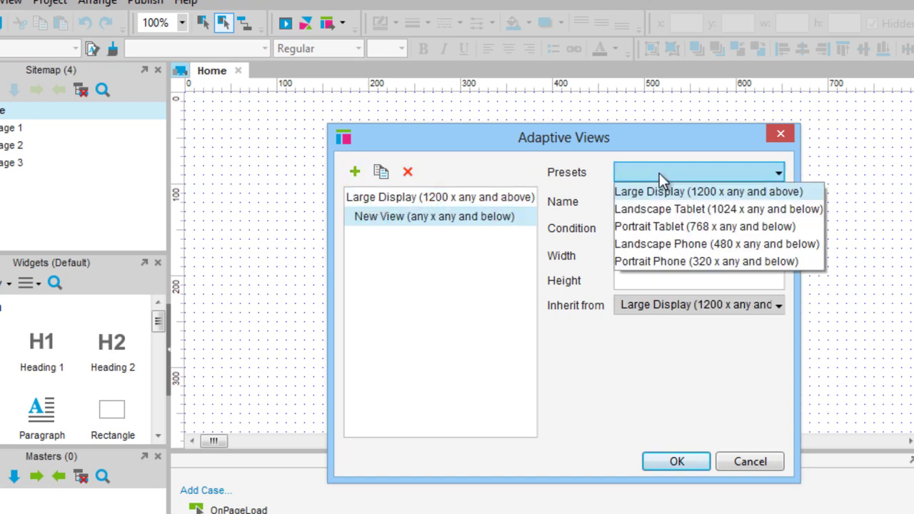
pyautogui.click(654, 244)
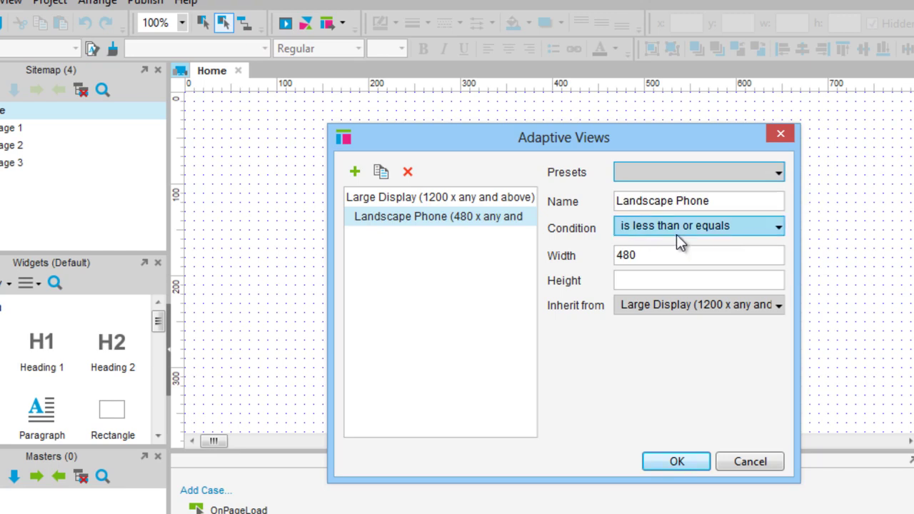
pyautogui.click(676, 234)
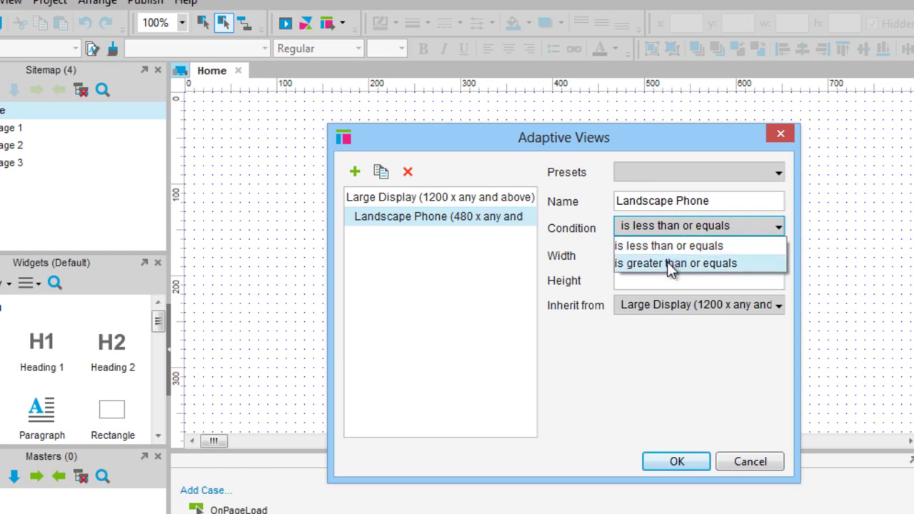
pyautogui.click(668, 245)
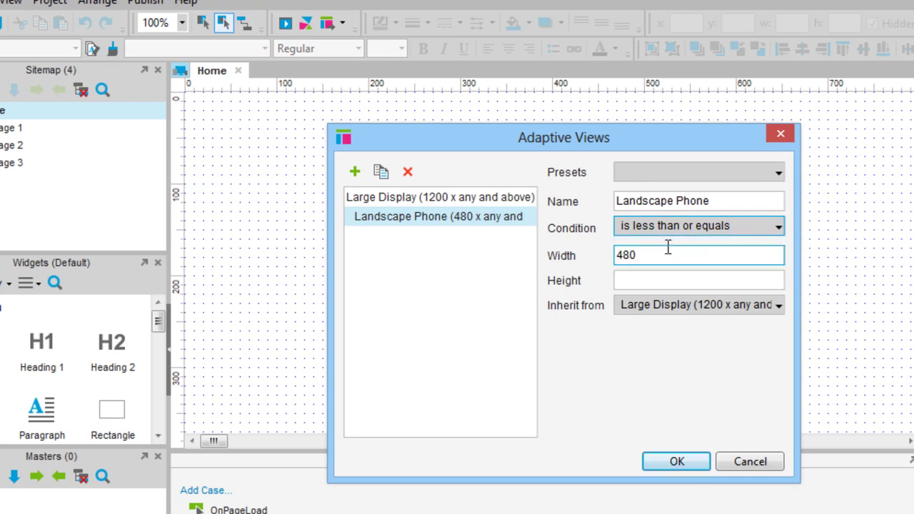
pyautogui.click(664, 305)
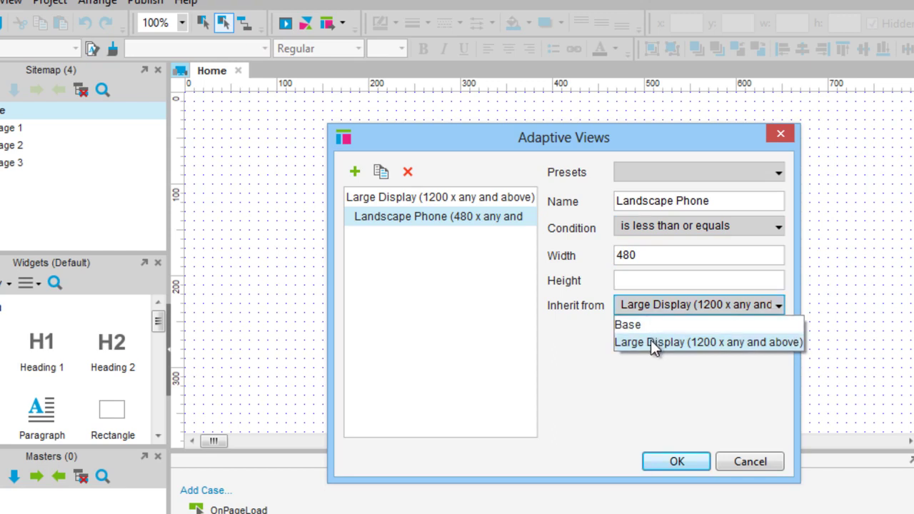
pyautogui.click(650, 341)
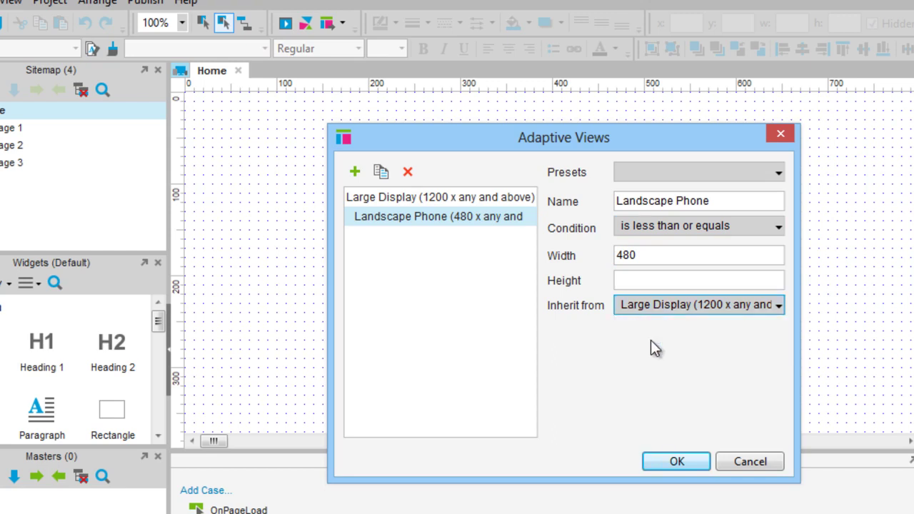
pyautogui.click(654, 461)
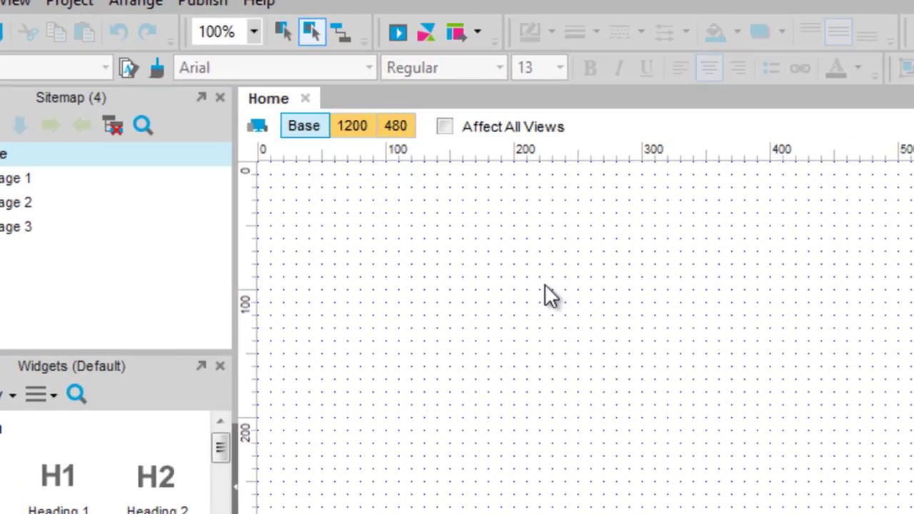
pyautogui.click(419, 154)
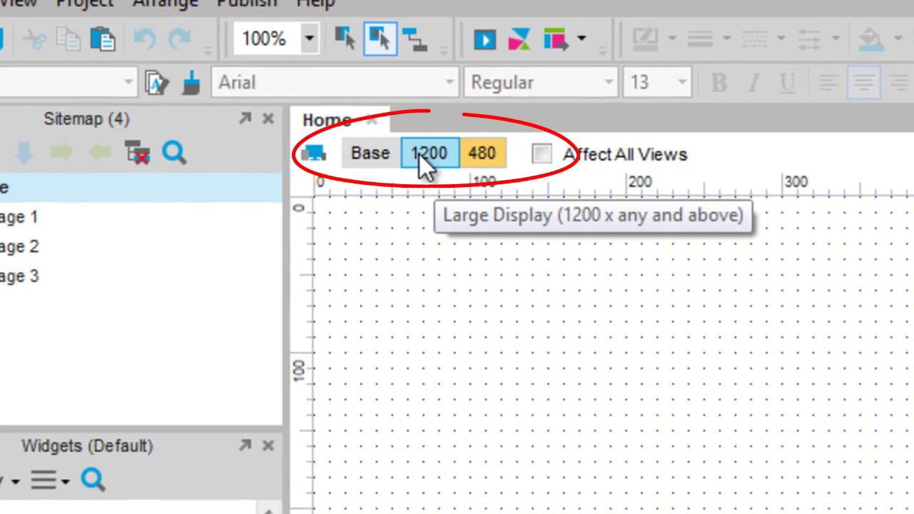
pyautogui.click(487, 154)
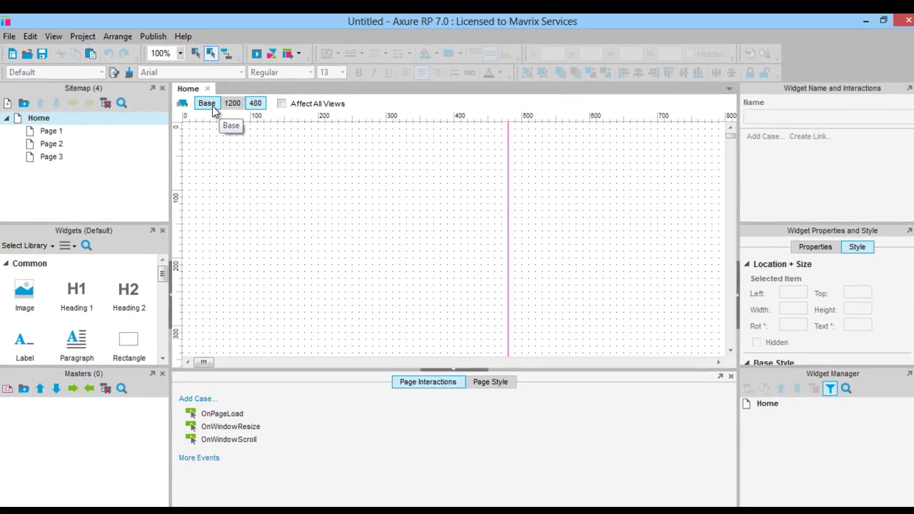
pyautogui.click(370, 152)
# - At 50% zoom, place a rectangle near the page's top-left and fill it red
pyautogui.hotkey('ctrl', '-')
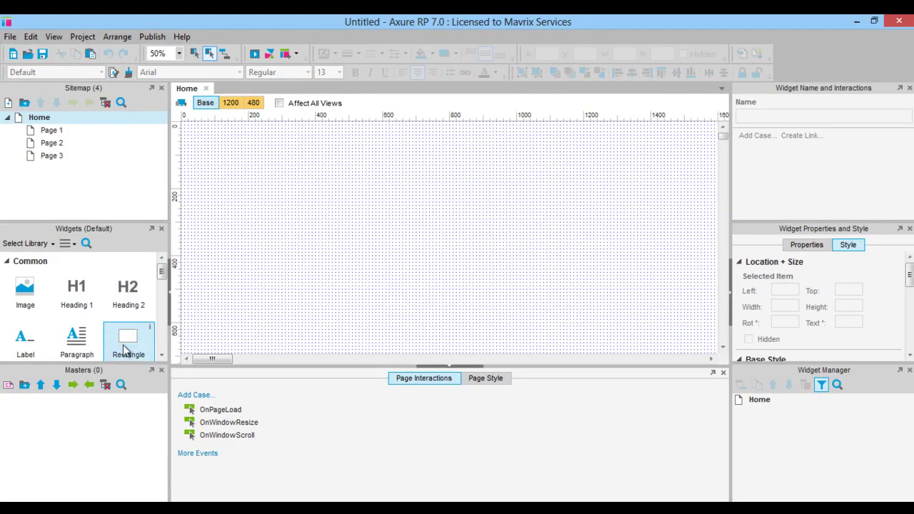
pyautogui.moveTo(127, 346); pyautogui.dragTo(206, 150)
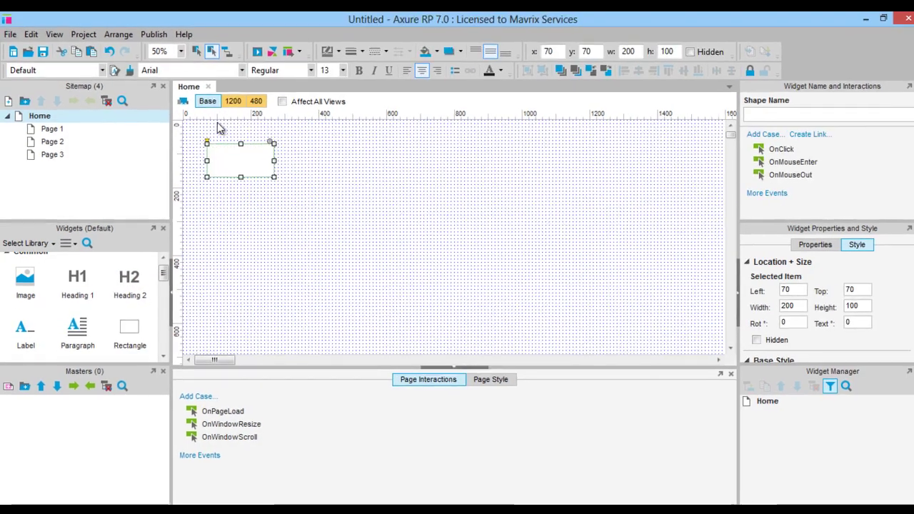
pyautogui.click(481, 34)
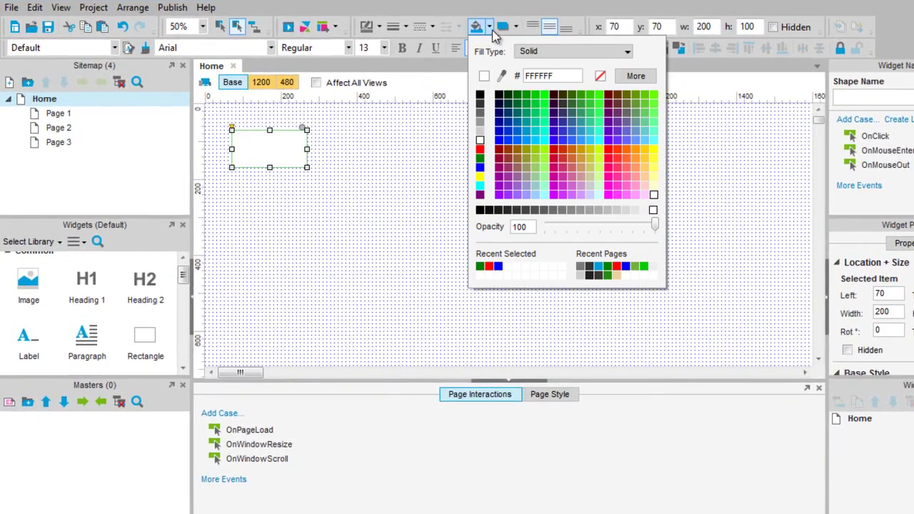
pyautogui.click(480, 149)
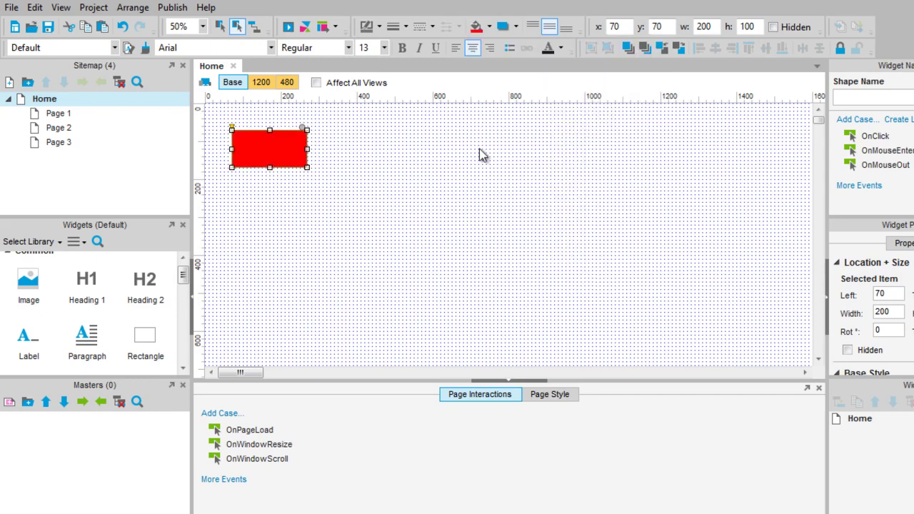
# - Keep the rectangle red in the 480 view but make it blue in the 1200 view
pyautogui.click(287, 84)
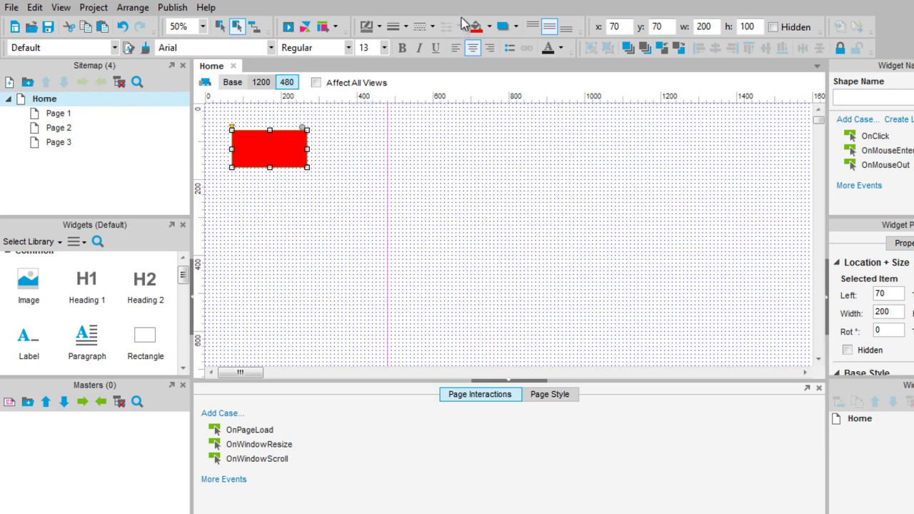
pyautogui.click(488, 27)
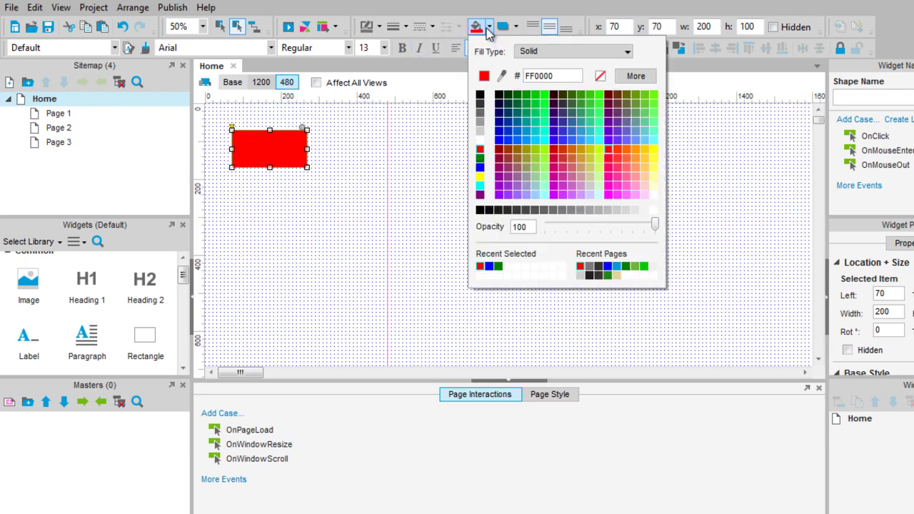
pyautogui.click(480, 149)
pyautogui.click(260, 82)
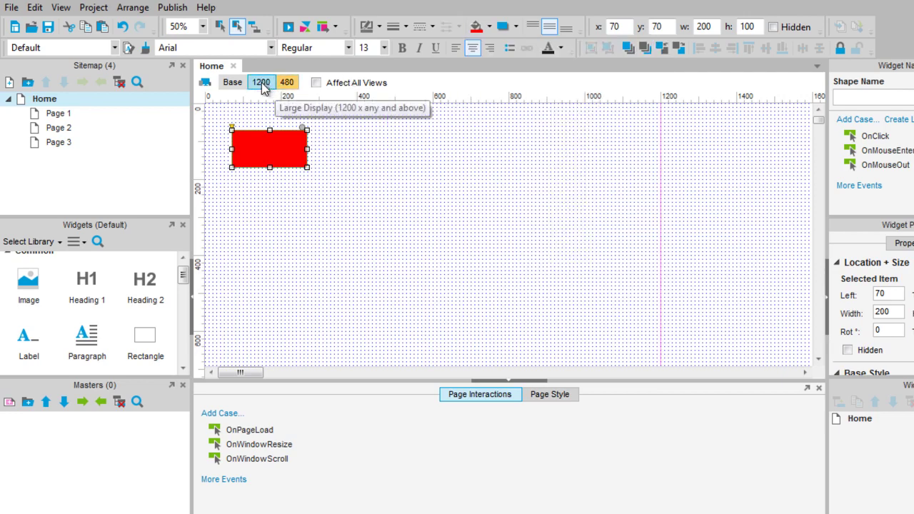
pyautogui.click(488, 27)
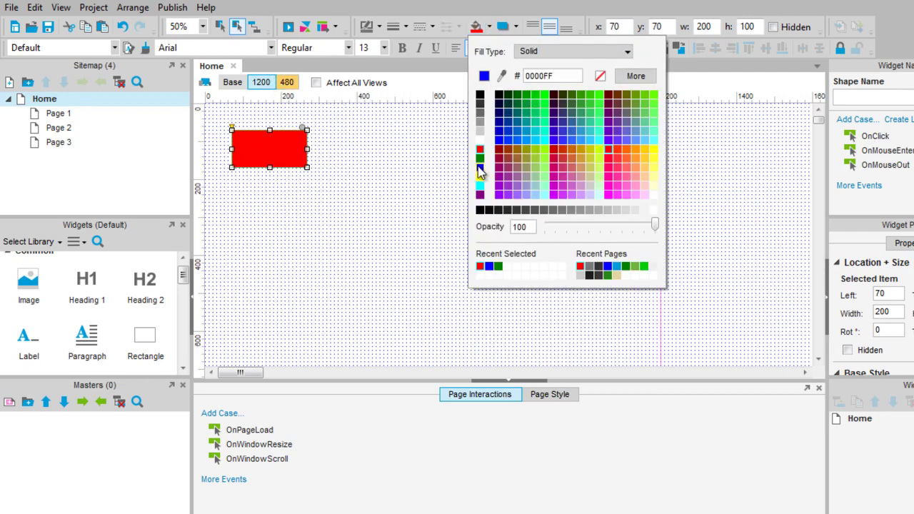
pyautogui.click(478, 166)
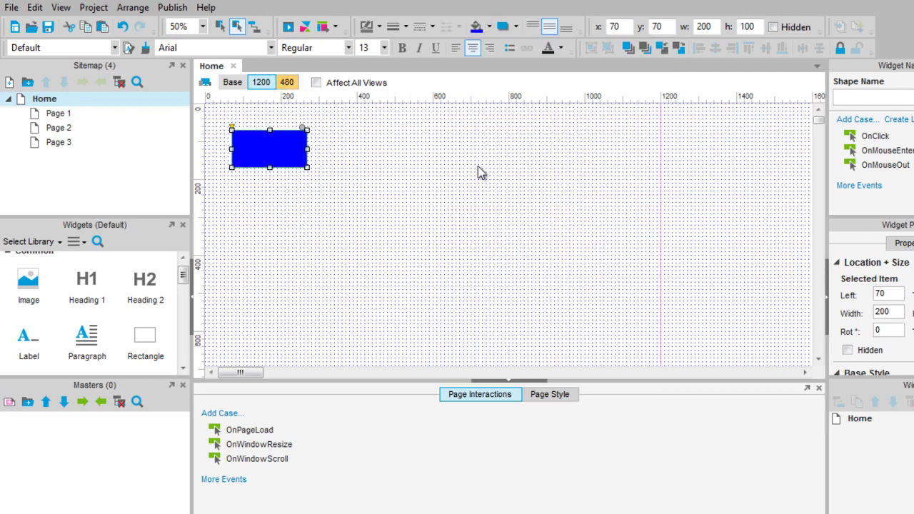
pyautogui.click(288, 83)
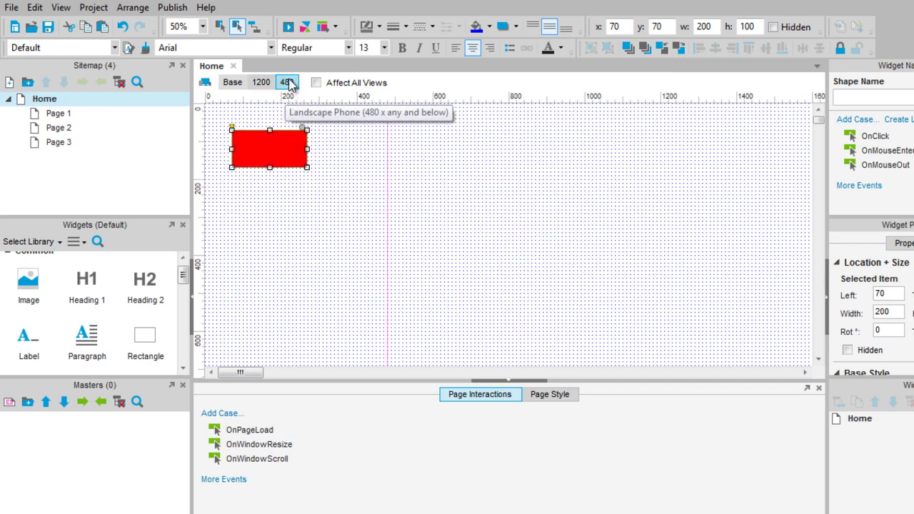
# - Return to the Base view to see the rectangle in red
pyautogui.click(231, 83)
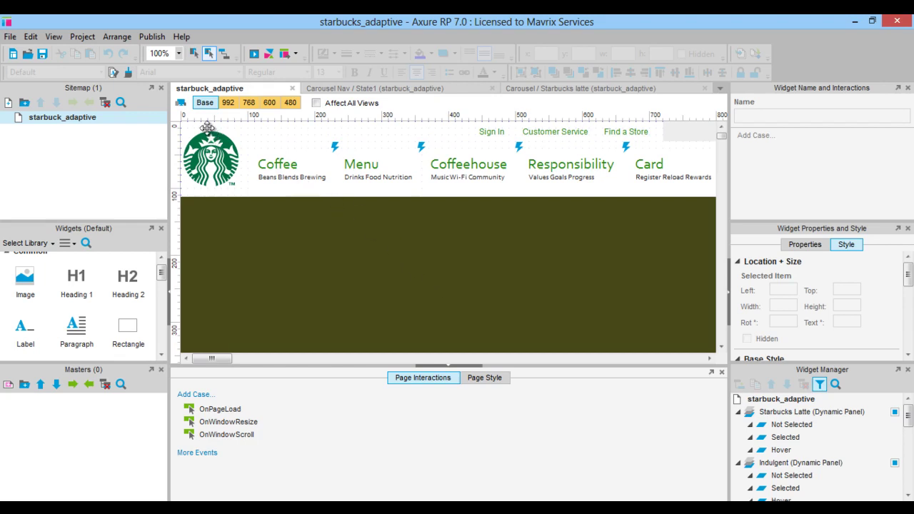
pyautogui.click(180, 104)
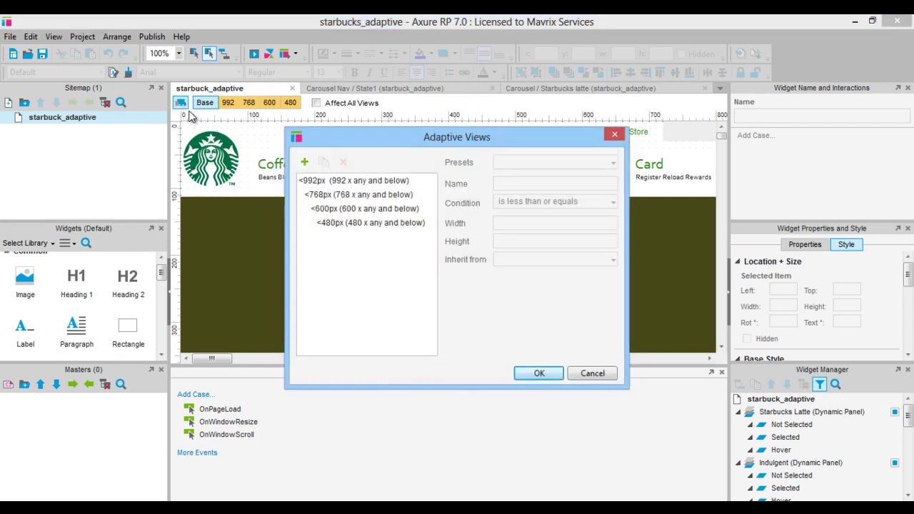
pyautogui.click(321, 183)
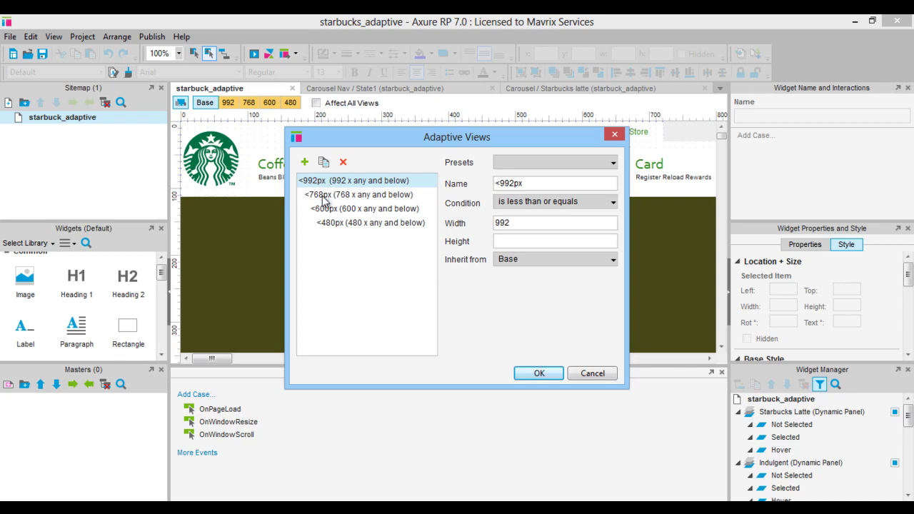
pyautogui.click(323, 197)
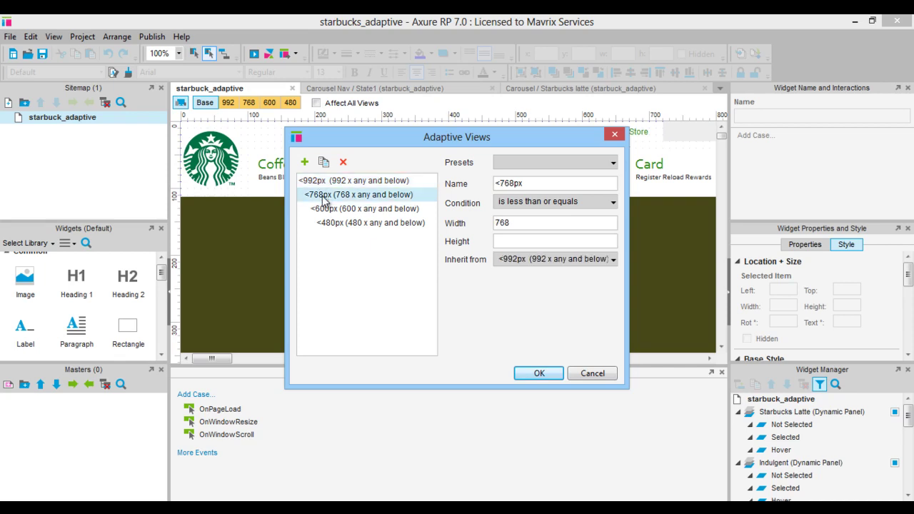
pyautogui.click(327, 210)
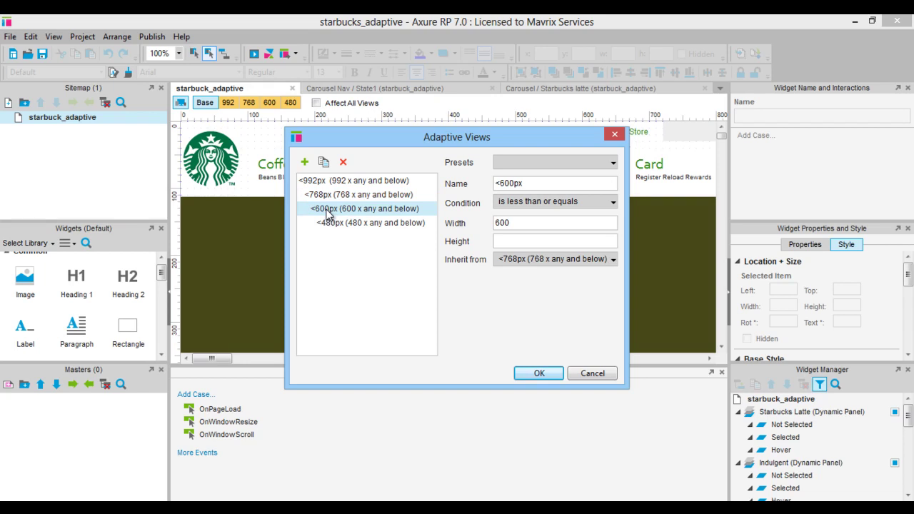
pyautogui.click(329, 226)
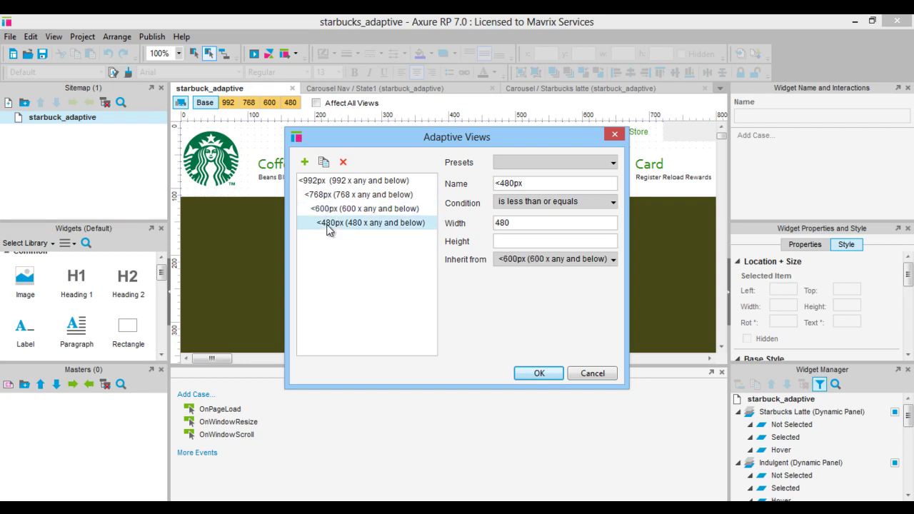
pyautogui.click(536, 373)
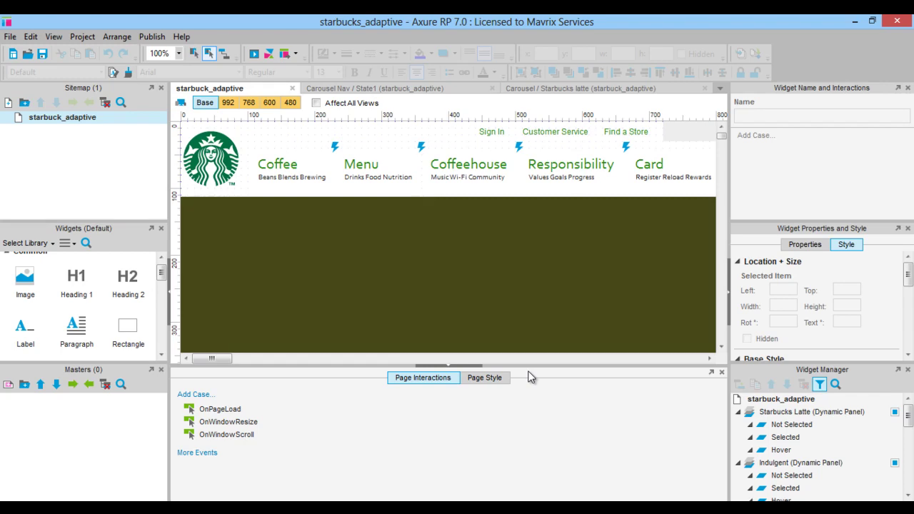
# - Zoom out and cycle the page through its 992, 768, 600 and 480 layouts, ending on 992
pyautogui.hotkey('ctrl', '-')
pyautogui.hotkey('ctrl', '-')
pyautogui.hotkey('ctrl', '-')
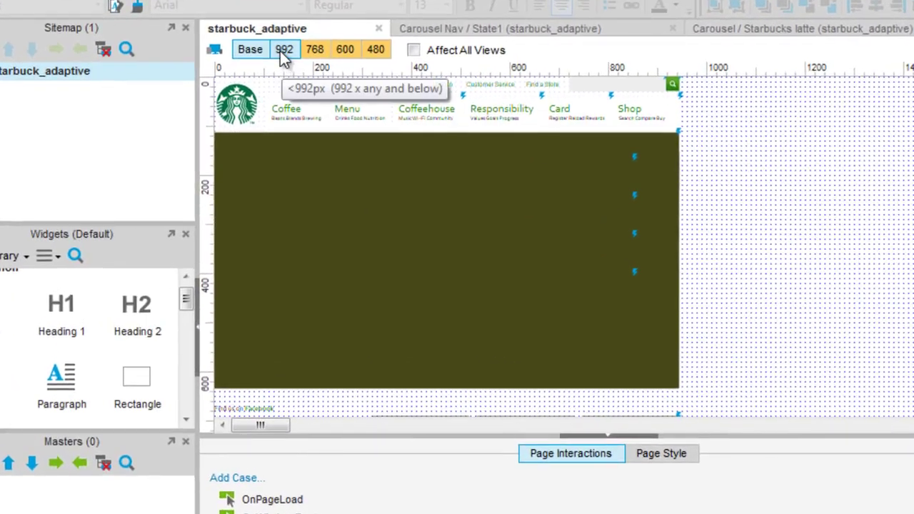
pyautogui.click(225, 105)
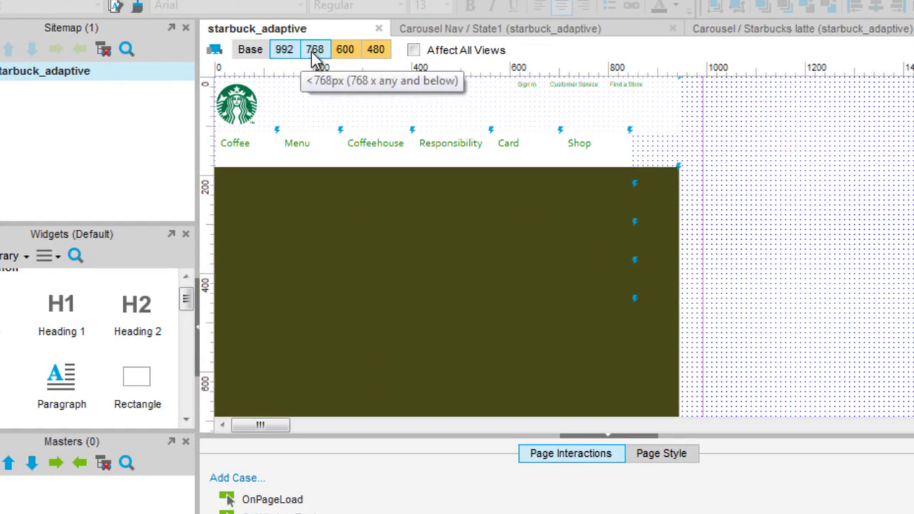
pyautogui.click(314, 51)
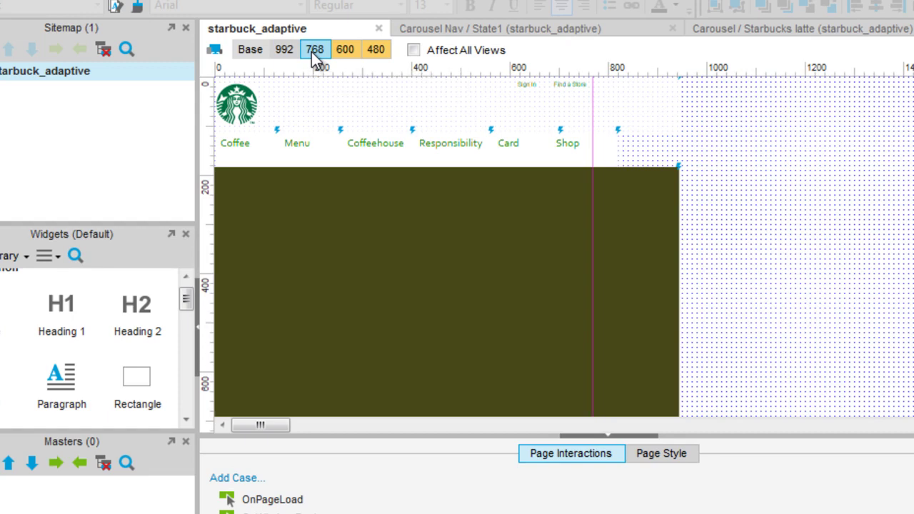
pyautogui.hotkey('ctrl', '-')
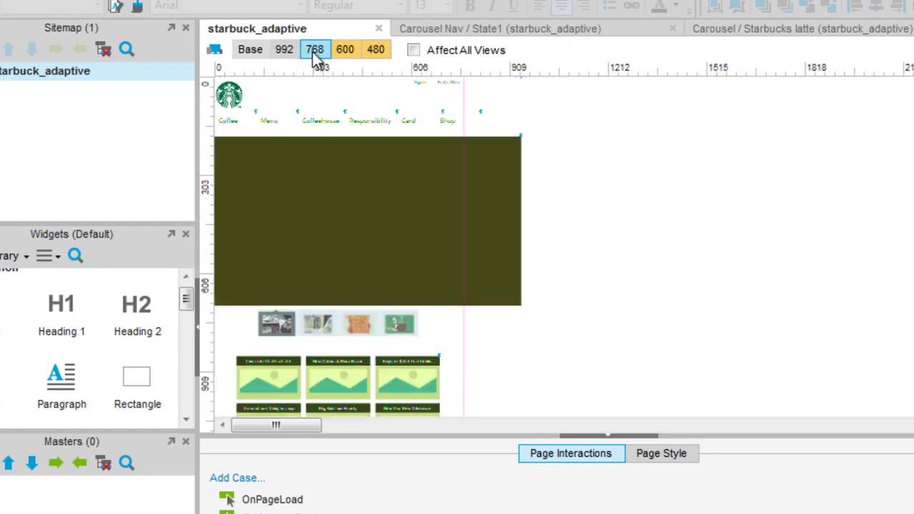
pyautogui.click(346, 50)
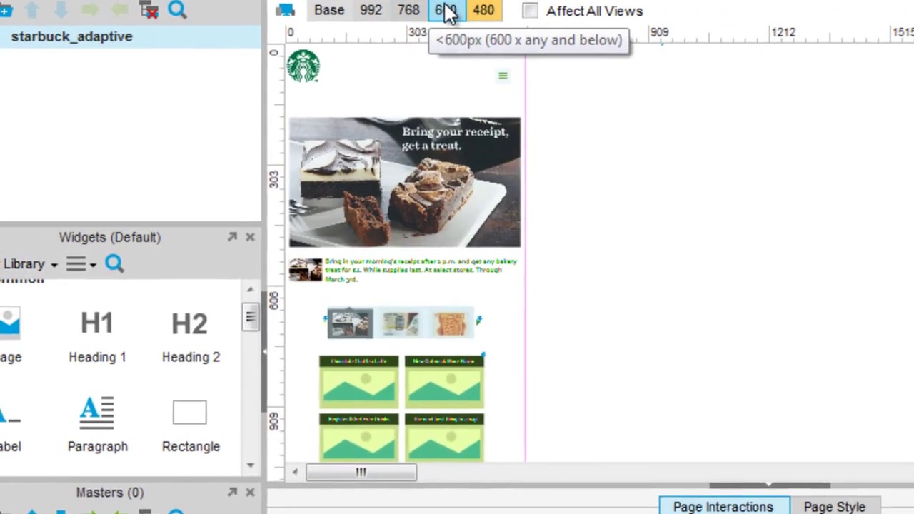
pyautogui.click(482, 11)
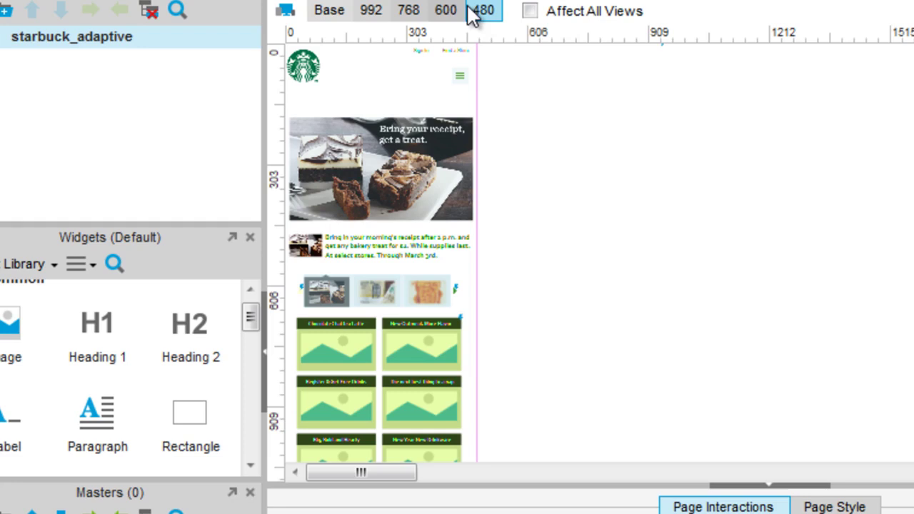
pyautogui.click(448, 13)
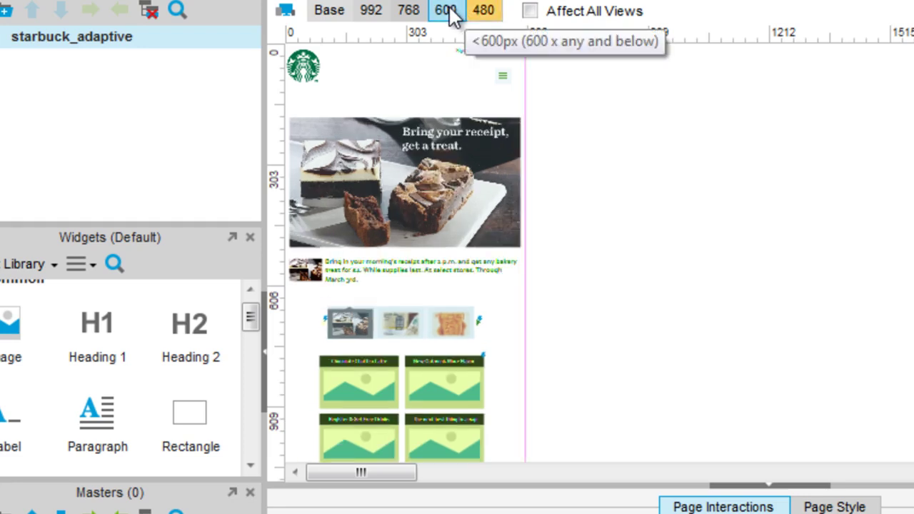
pyautogui.click(409, 12)
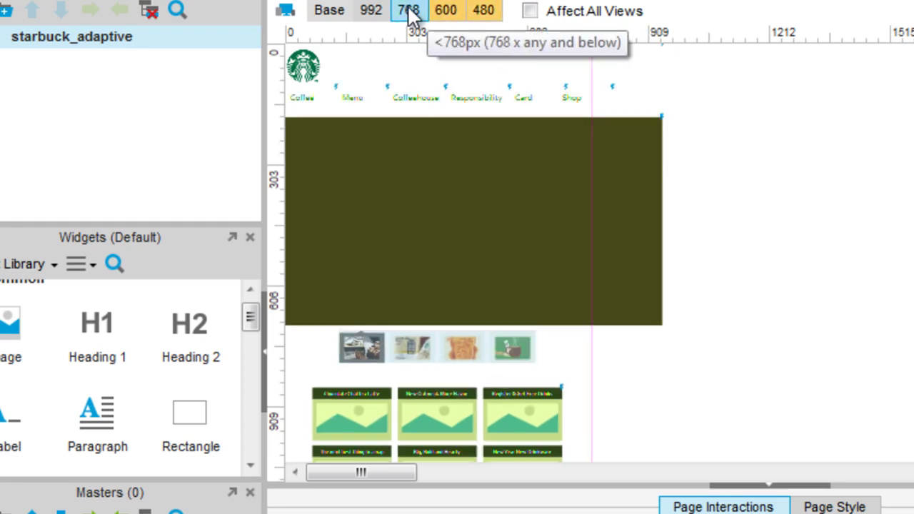
pyautogui.click(372, 15)
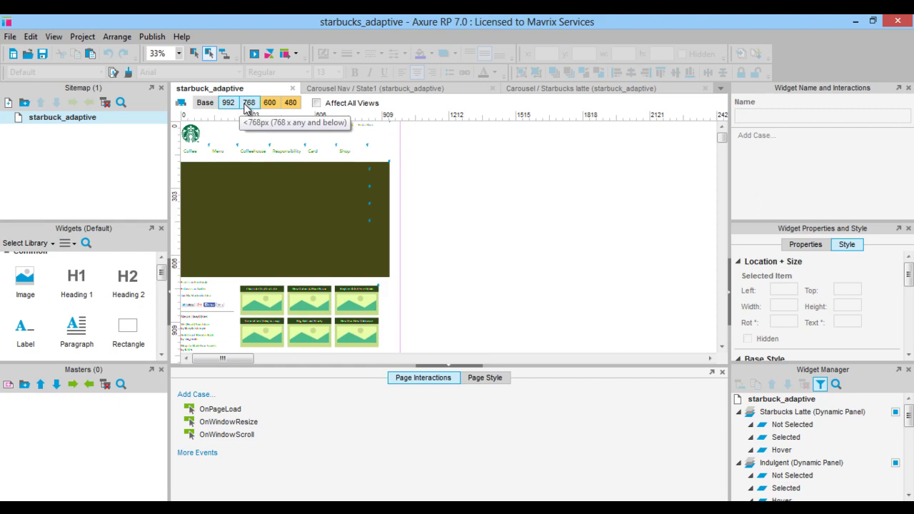
# - Show the 768 layout and preview the prototype in the browser
pyautogui.click(247, 105)
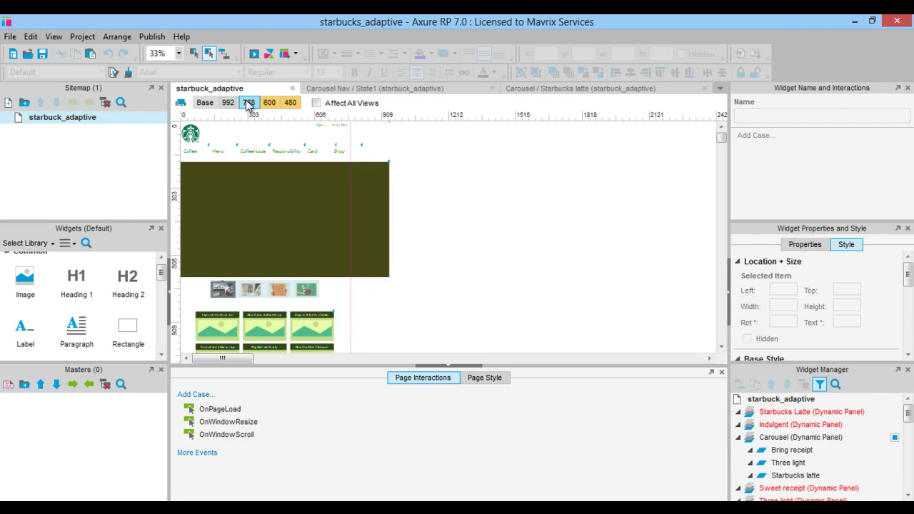
pyautogui.click(152, 36)
pyautogui.click(172, 54)
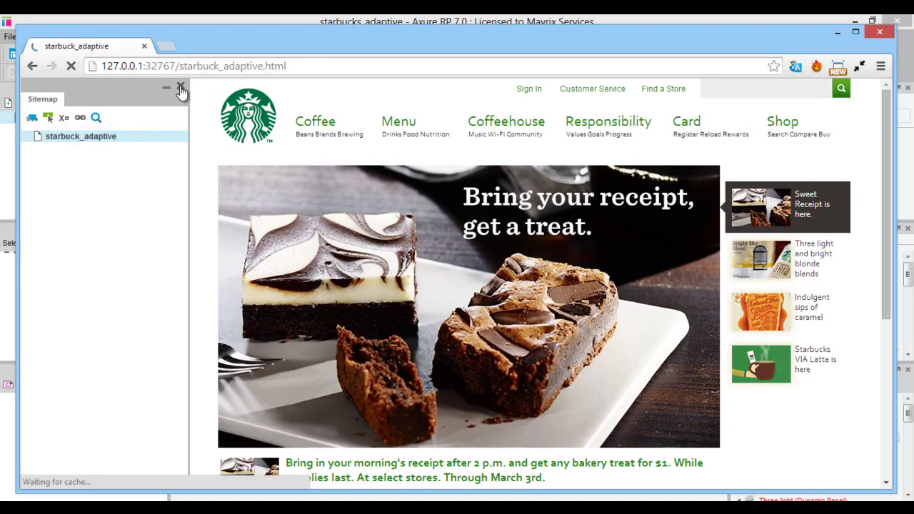
# - Hide the preview's sitemap and narrow the Chrome window to about 600 px
pyautogui.click(181, 88)
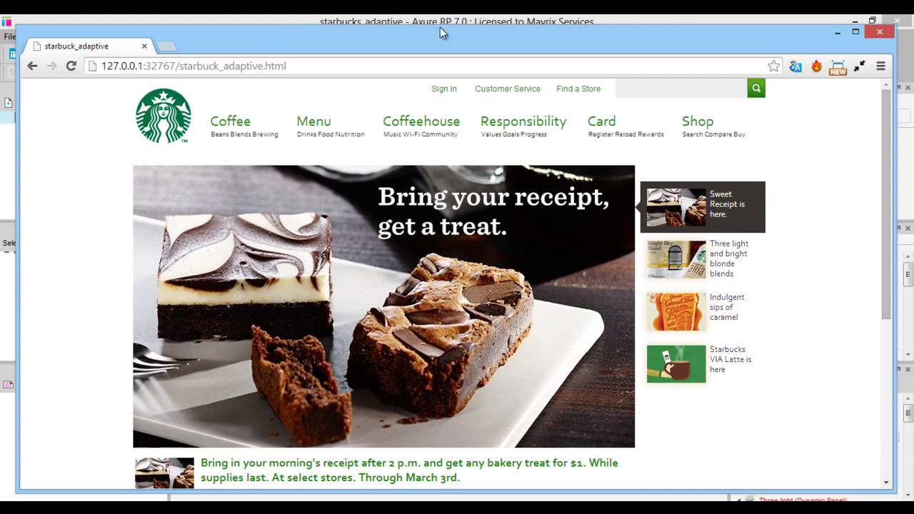
pyautogui.moveTo(891, 182); pyautogui.dragTo(417, 138)
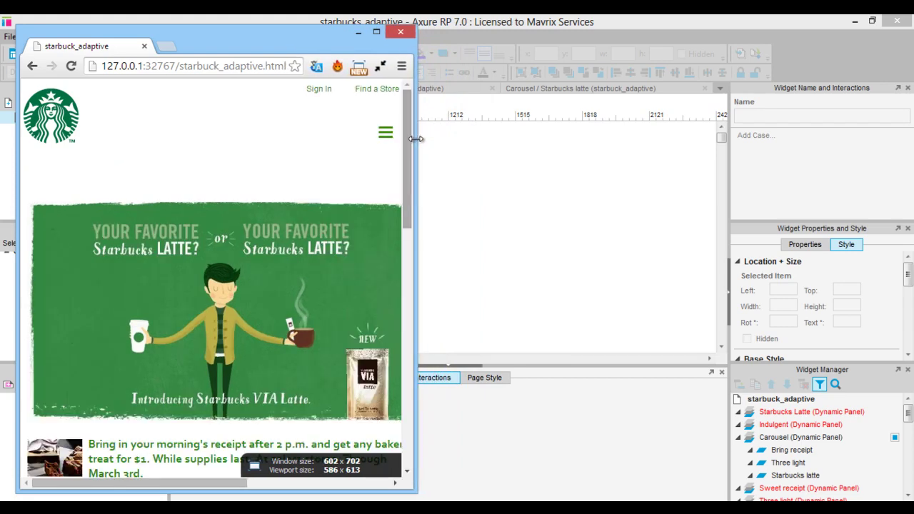
# - Open and close the collapsed navigation menu, then narrow the window to about 487 px
pyautogui.click(386, 133)
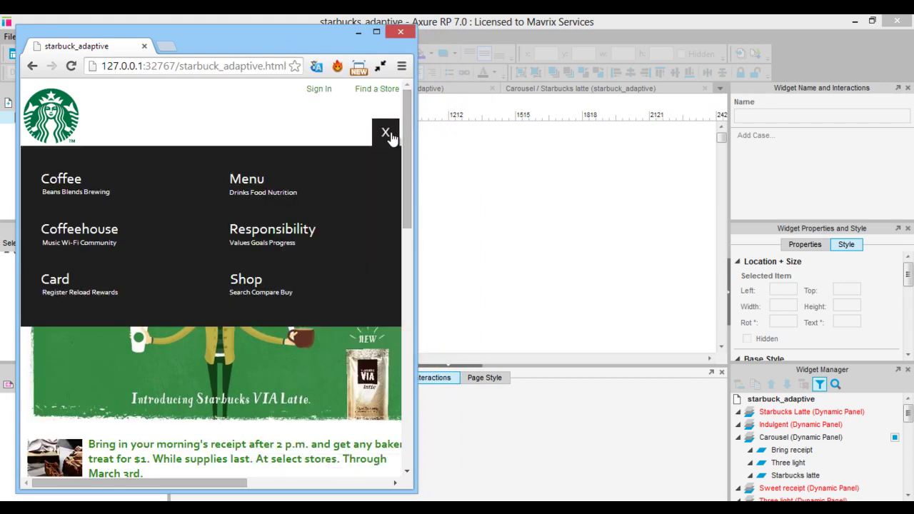
pyautogui.click(389, 134)
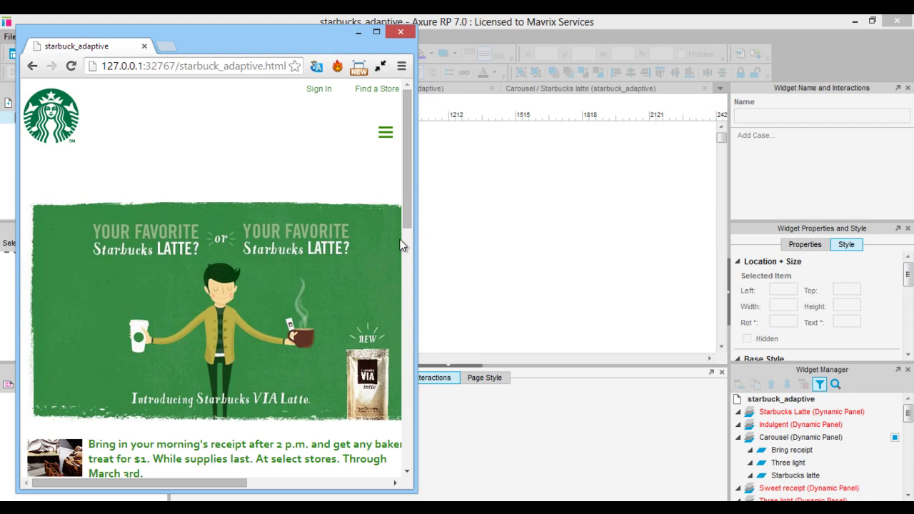
pyautogui.moveTo(404, 221); pyautogui.dragTo(340, 188)
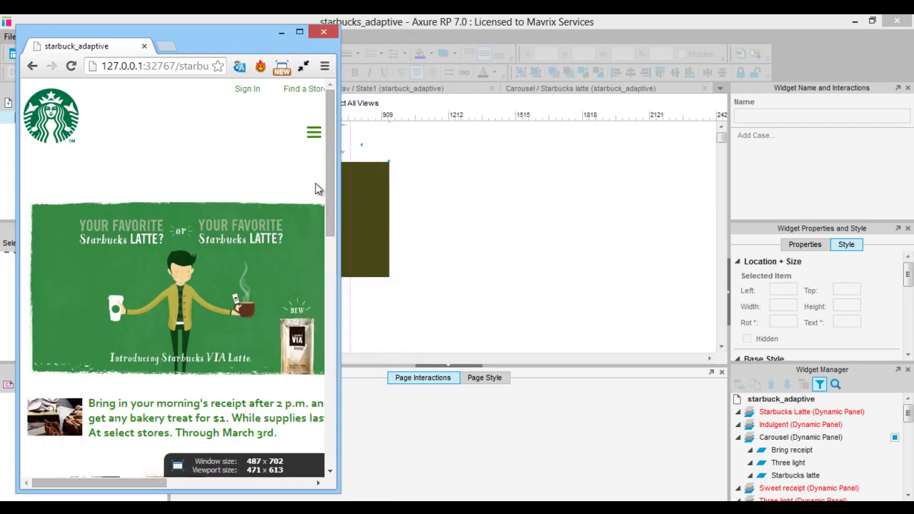
# - Open and close the 480 layout's menu, then step the thumbnail carousel forward, back and forward
pyautogui.click(313, 137)
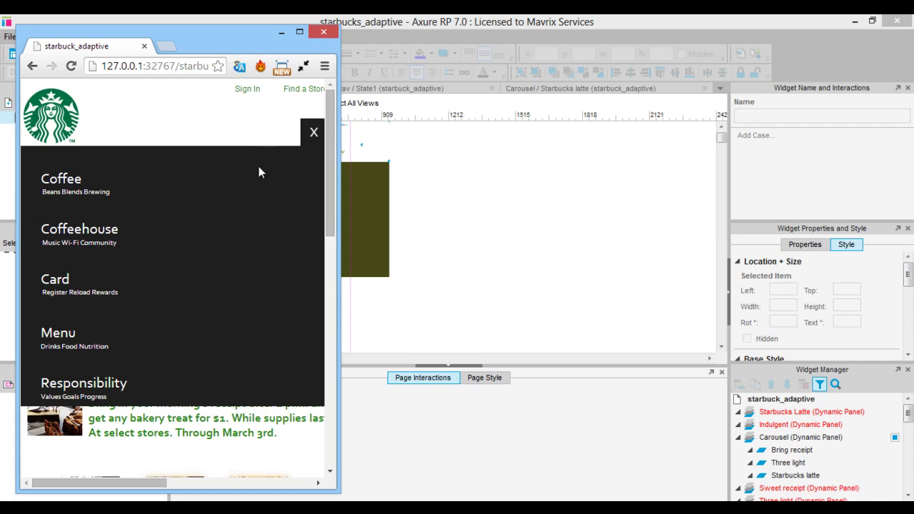
pyautogui.click(314, 132)
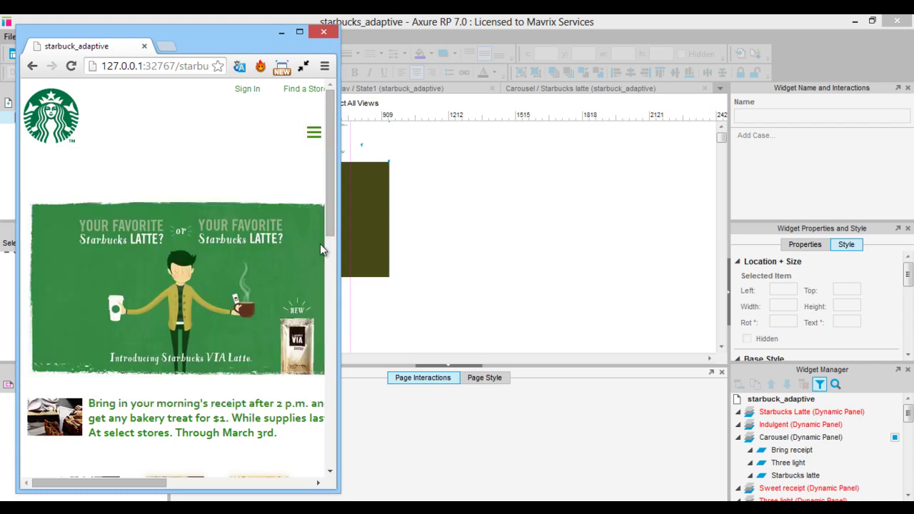
pyautogui.scroll(-4, 320, 243)
pyautogui.click(307, 229)
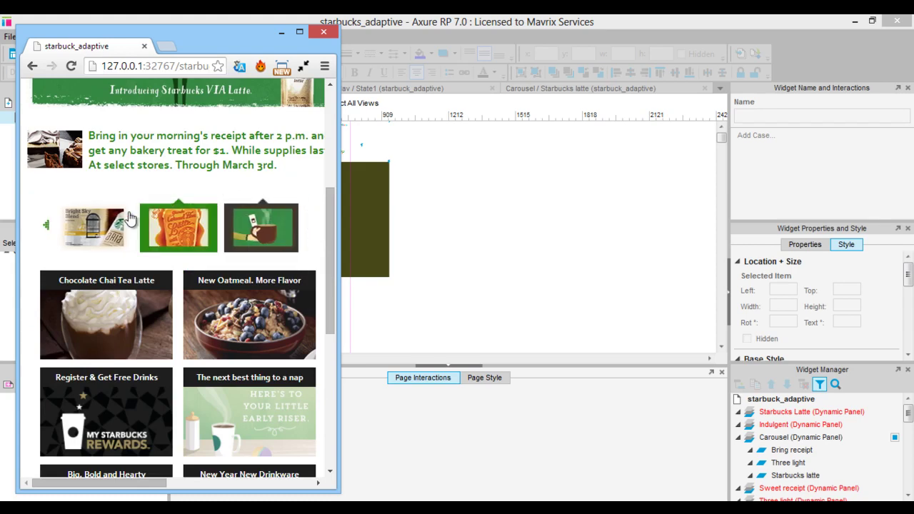
pyautogui.click(49, 228)
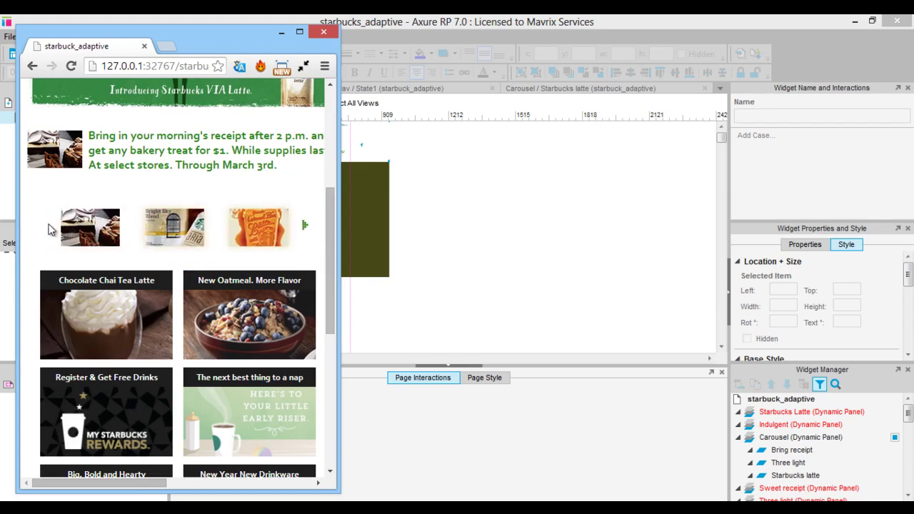
pyautogui.click(305, 226)
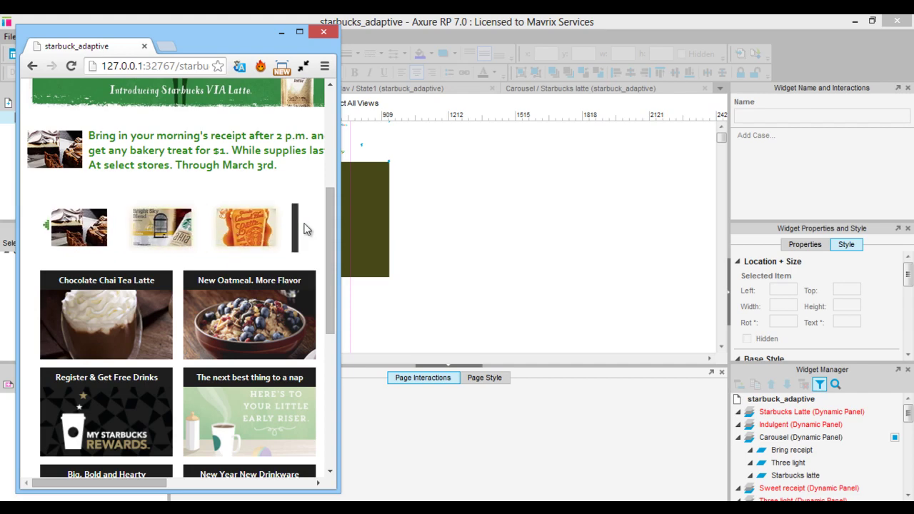